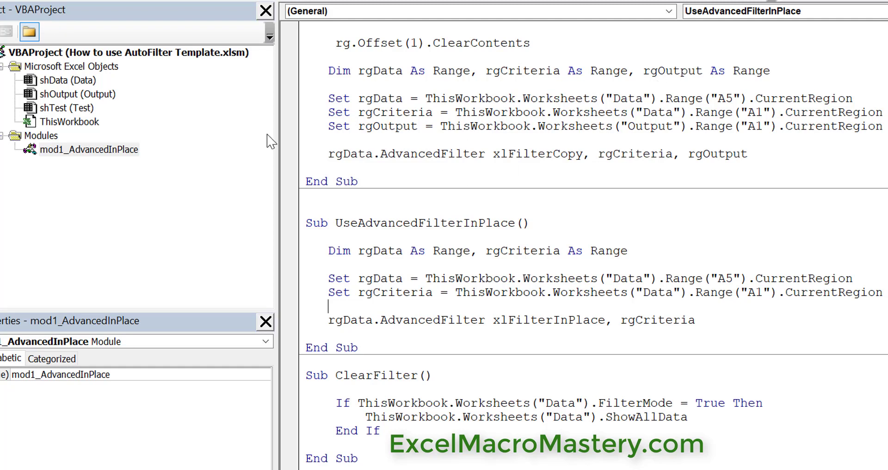
Open the Data sheet's code module and examine the Worksheet_Change event procedure that calls ClearFilter and UseAdvancedFilterInPlace
double_click(74, 82)
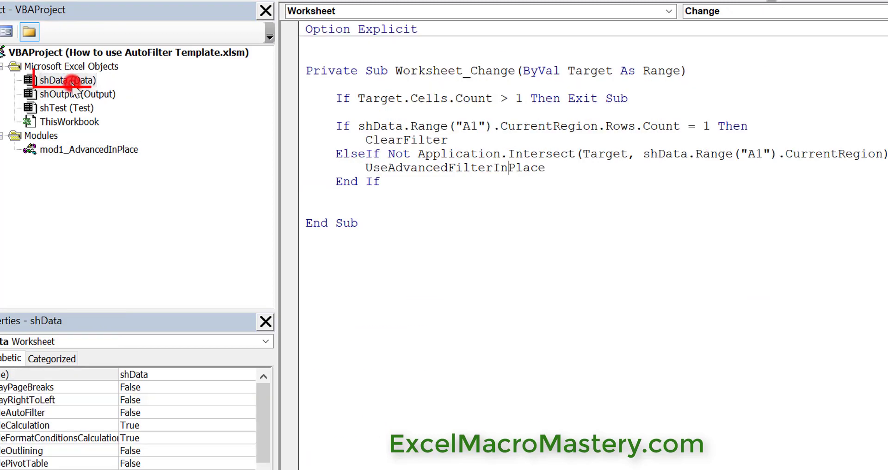
left_click(703, 278)
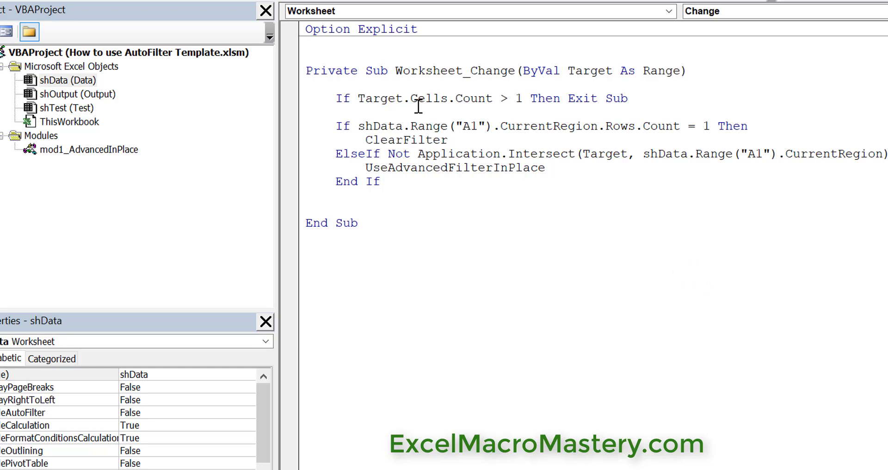
left_click(490, 138)
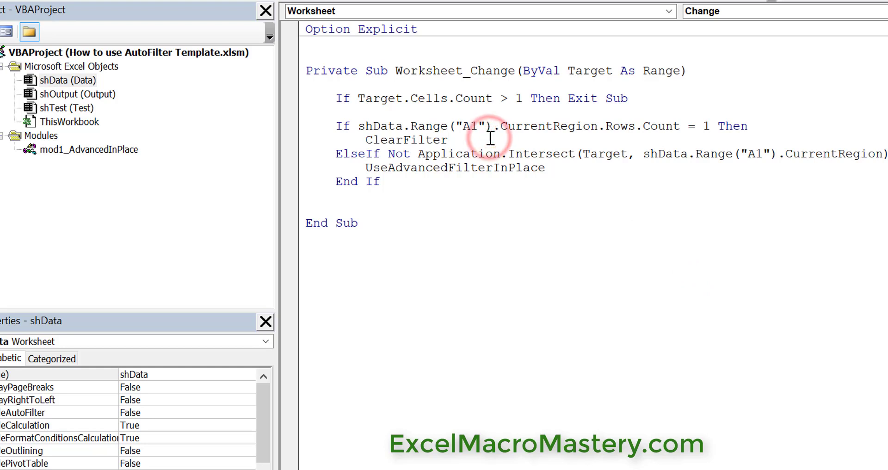
double_click(479, 166)
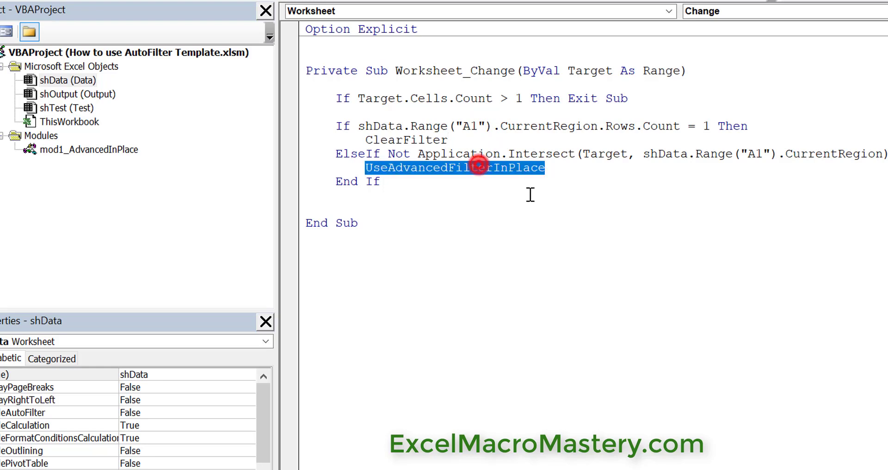
left_click(566, 214)
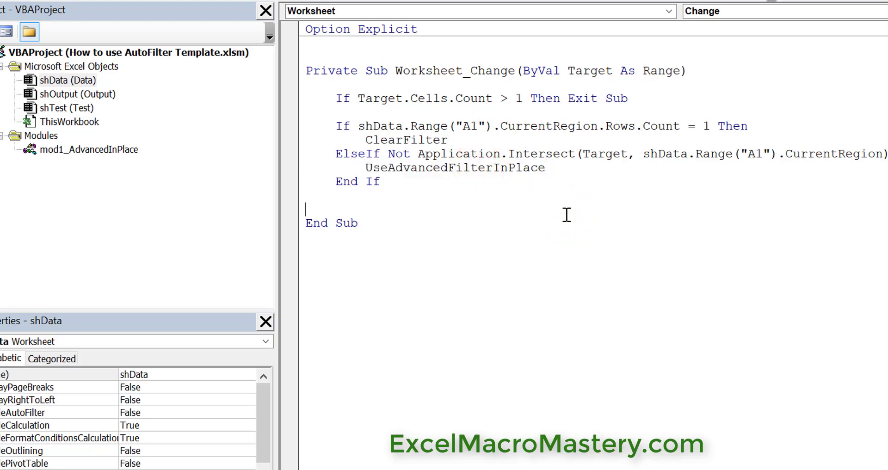
Switch back to the worksheet, replace the sales person criterion in B2 with another sales person's name, and set the Quantity criterion in C2 to >5
key("alt+F11")
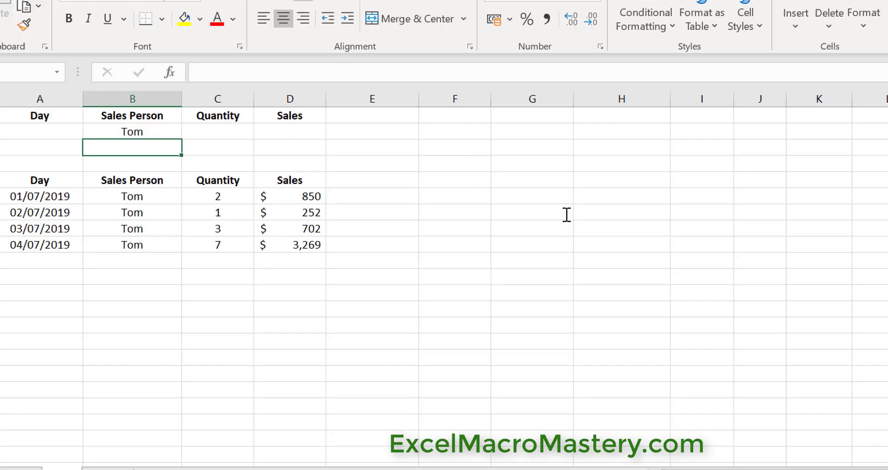
key("Up")
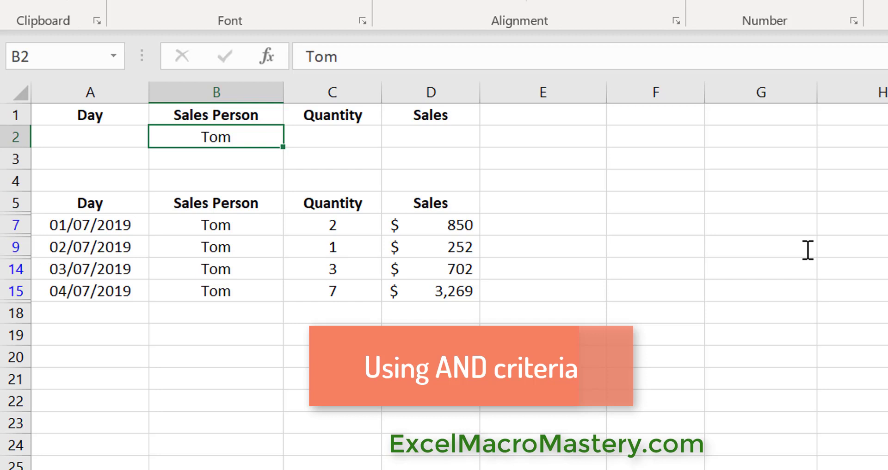
type("Ann")
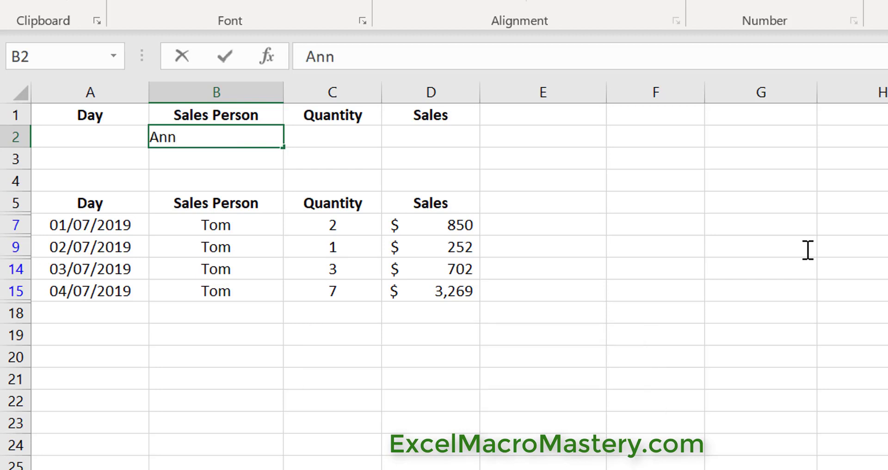
key("Tab")
type(">")
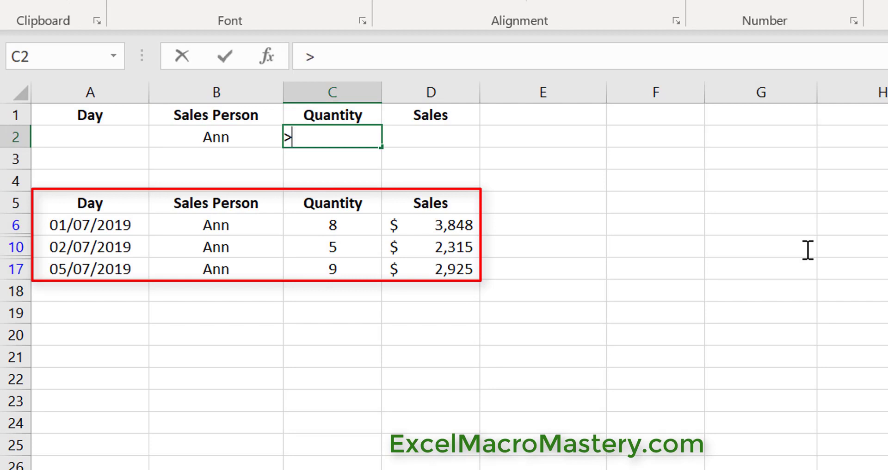
type("5")
key("Return")
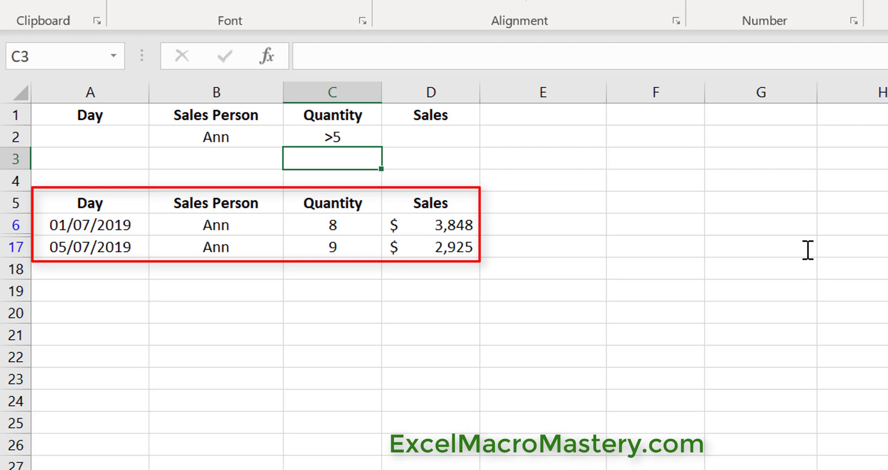
Add a Sales criterion of >3500 in cell D2 on the same criteria row
key("Up")
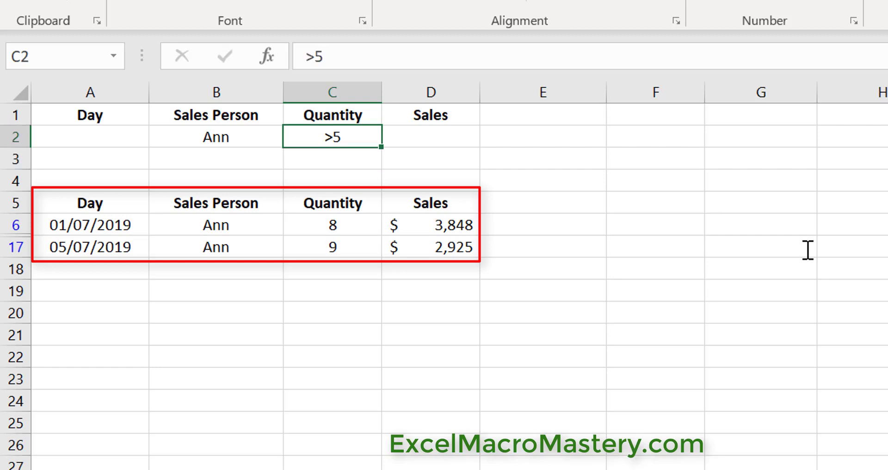
key("Right")
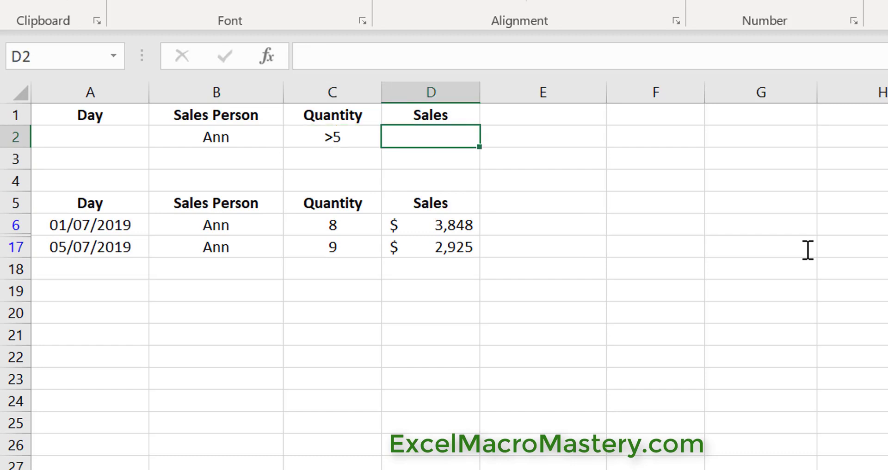
type(">35")
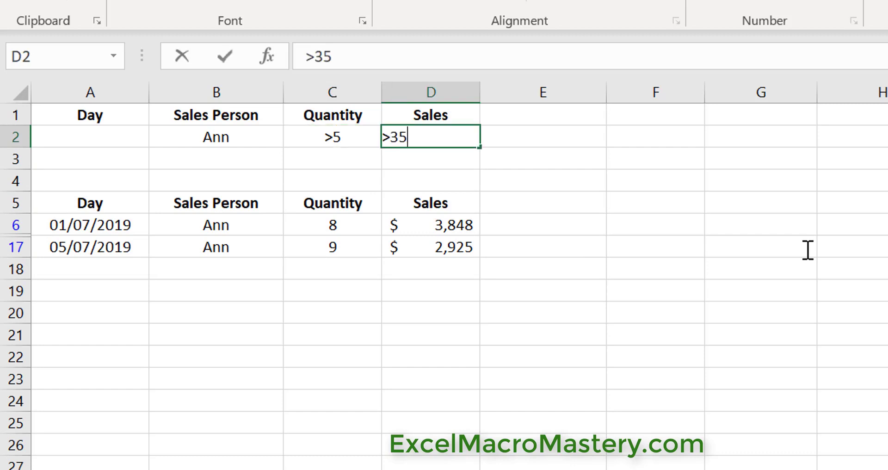
type("00")
key("Return")
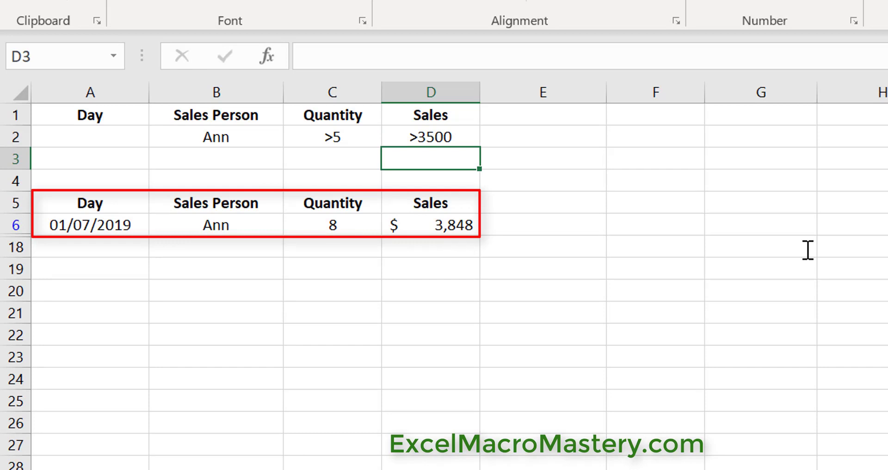
Clear the Sales and Quantity criteria from cells D2 and C2
key("Up")
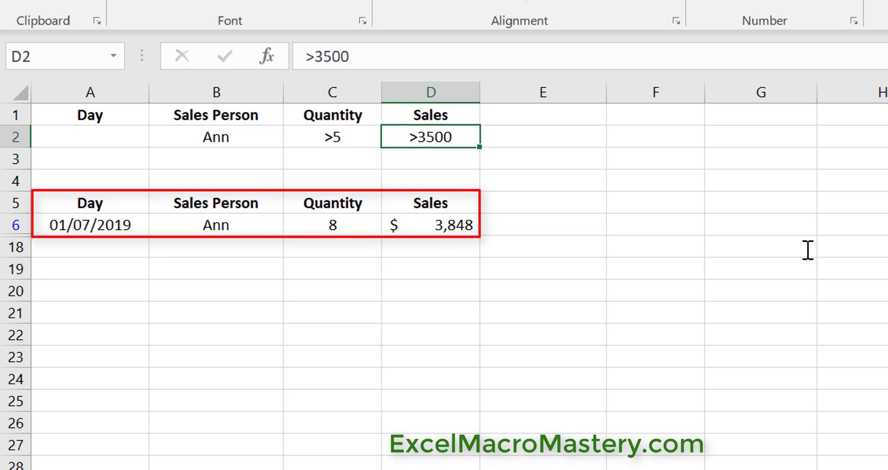
key("Delete")
key("Left")
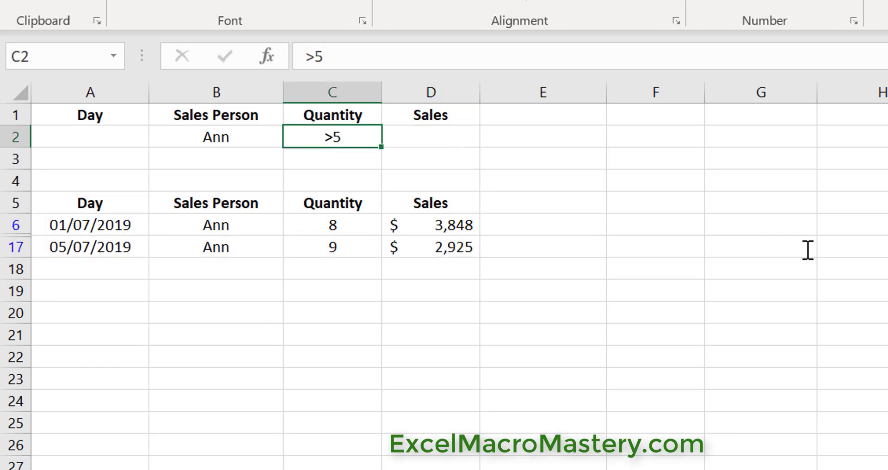
key("Delete")
Enter a second sales person's name in cell B3 as an OR criterion below the first
key("Down")
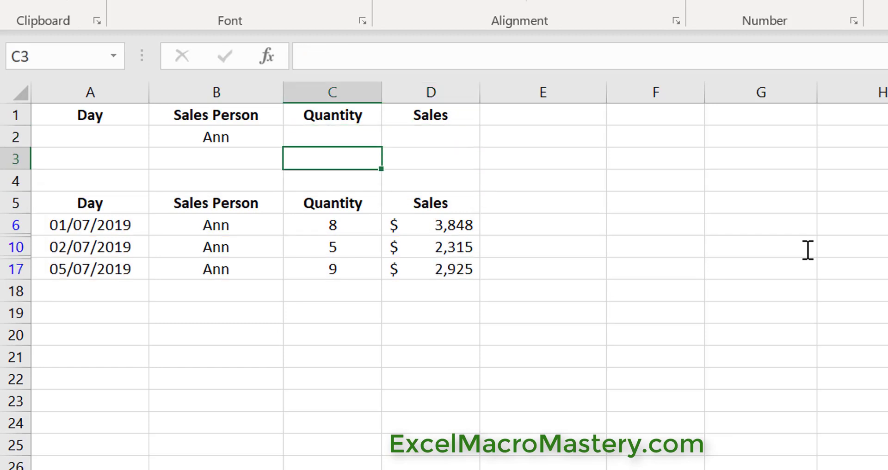
key("Left")
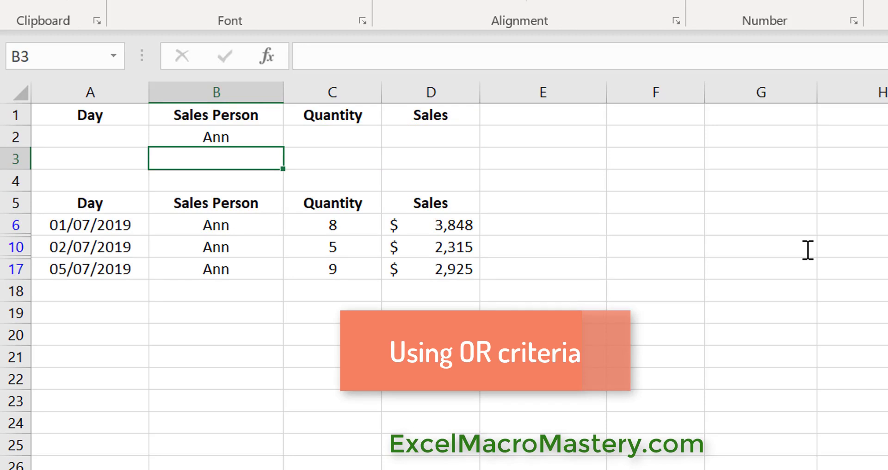
type("Tom")
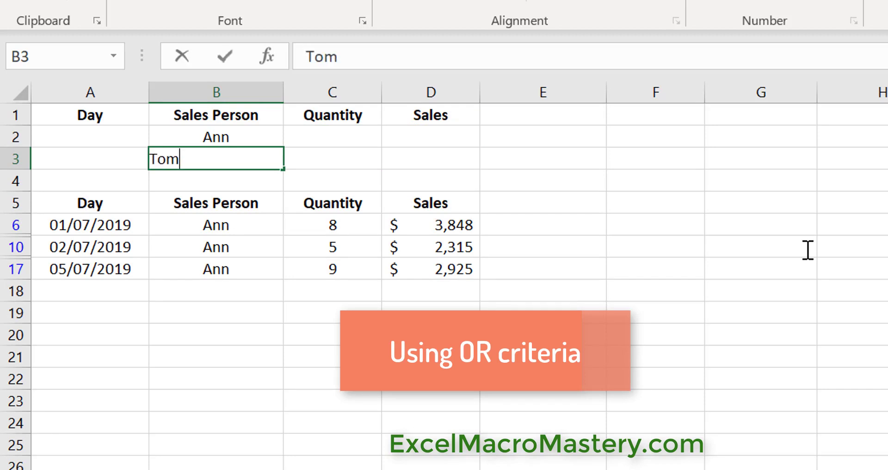
key("Return")
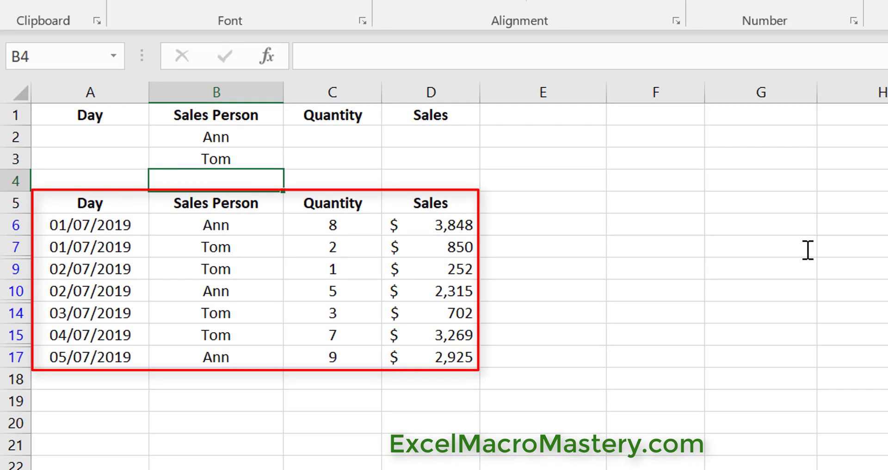
Set the Quantity criteria to >5 in C2 for the first sales person and >3 in C3 for the second
key("Up")
key("Up")
key("Right")
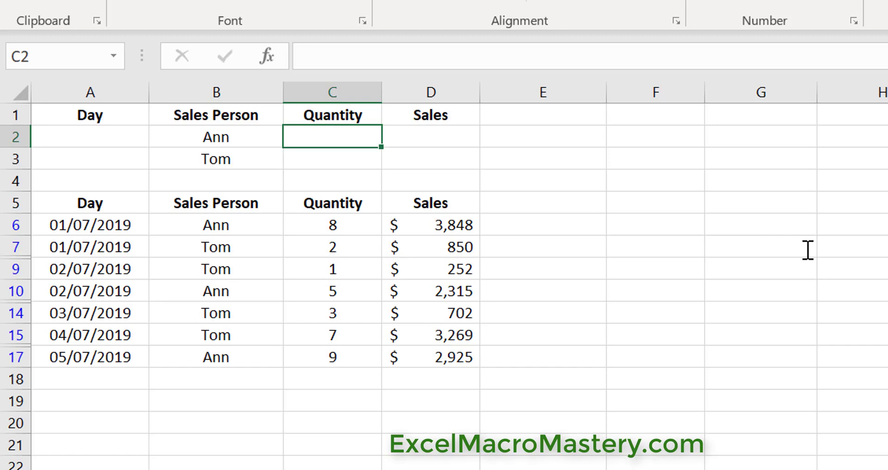
type(">5")
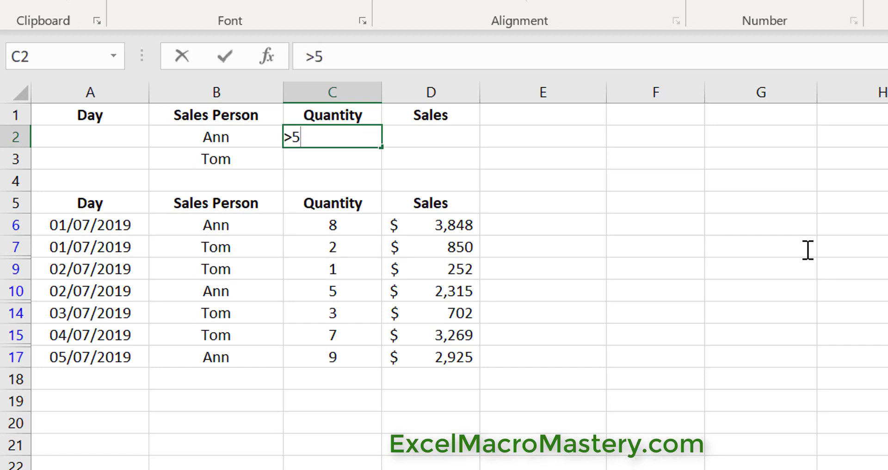
key("Return")
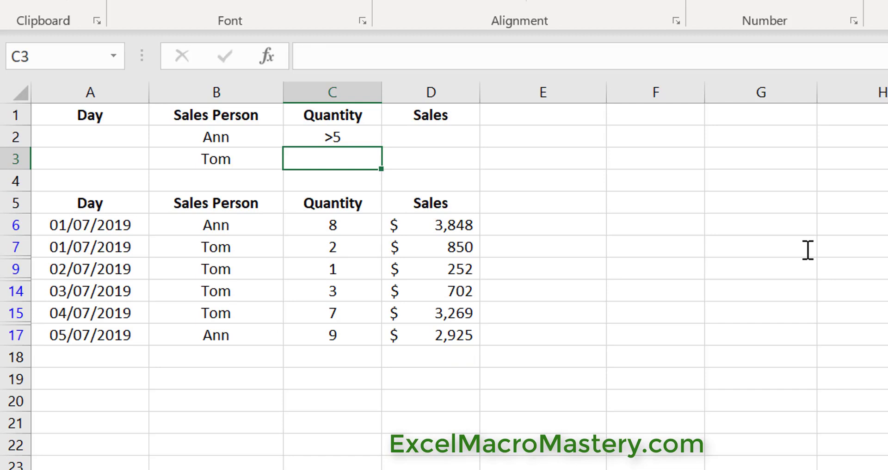
type(">3")
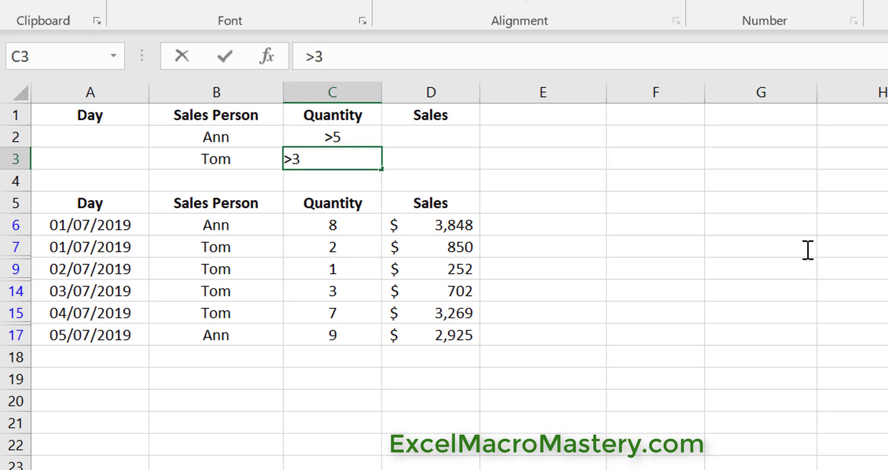
key("Return")
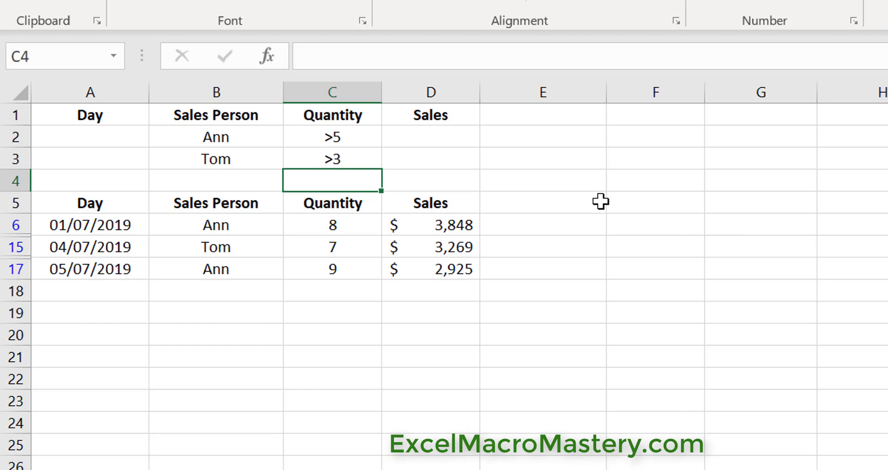
Clear the sales person and Quantity criteria from cells B2:C3
left_click_drag(314, 161, 260, 144)
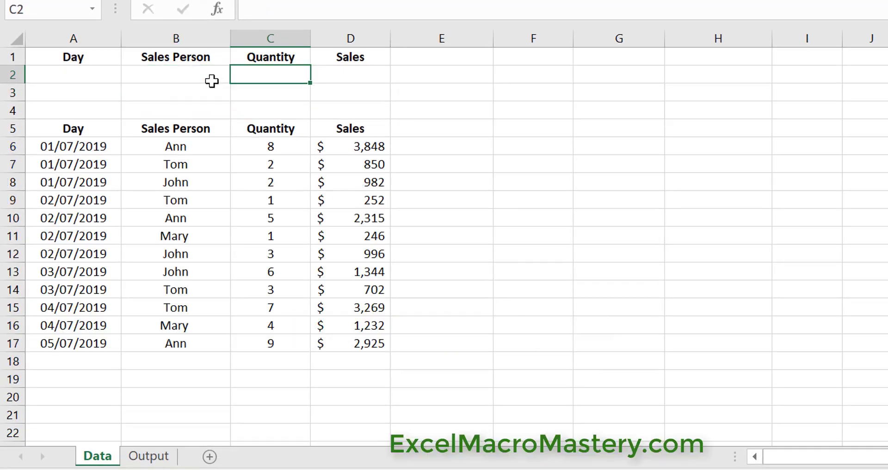
key("Down")
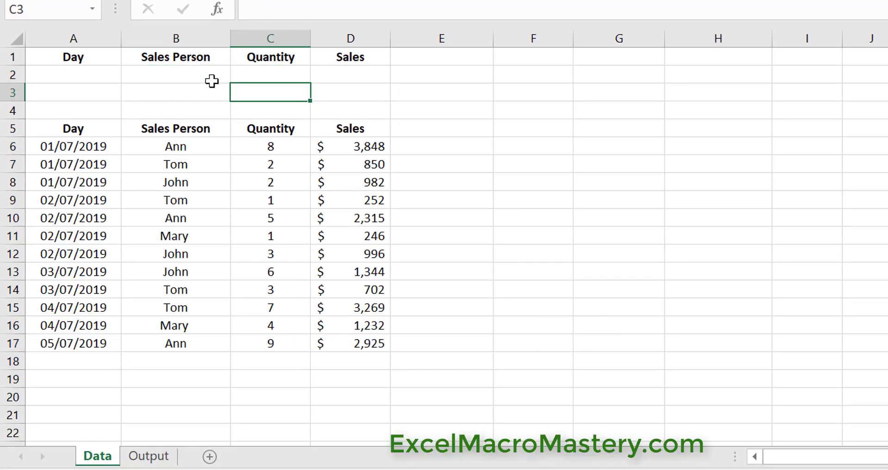
Enter =PRODUCT(C6:D6) in cell G6 and fill the formula down to G17
left_click(609, 147)
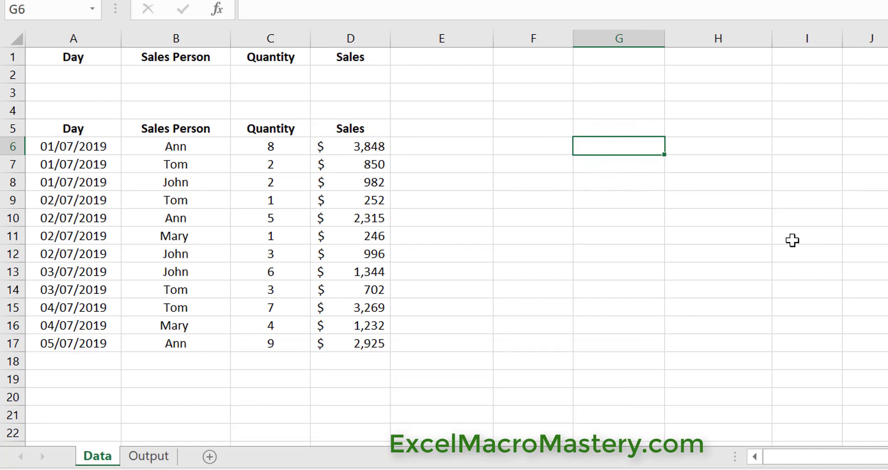
type("=prod")
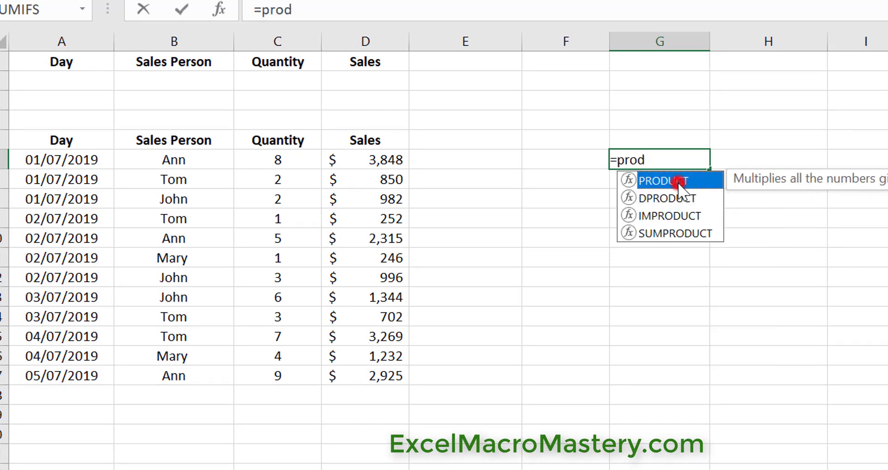
double_click(676, 181)
left_click_drag(277, 160, 357, 165)
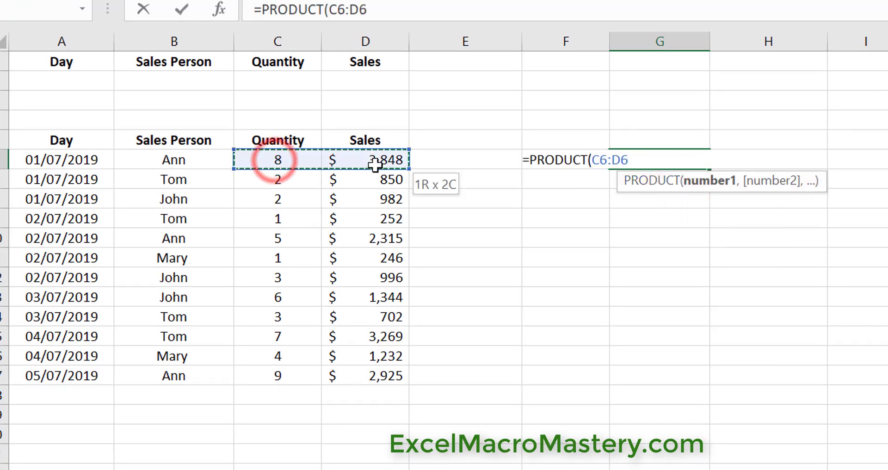
key("Return")
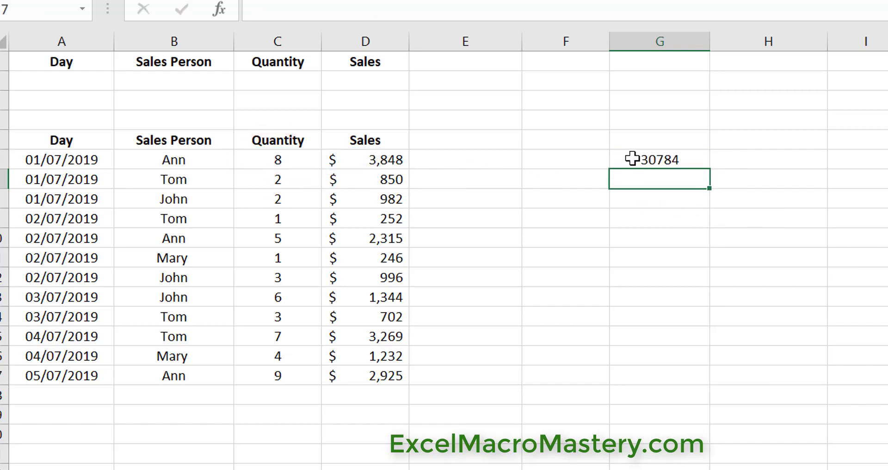
left_click(654, 160)
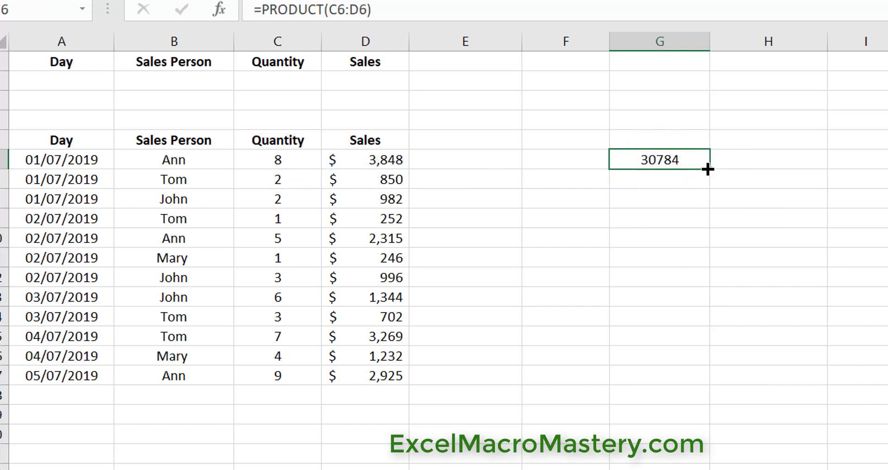
left_click_drag(708, 168, 710, 383)
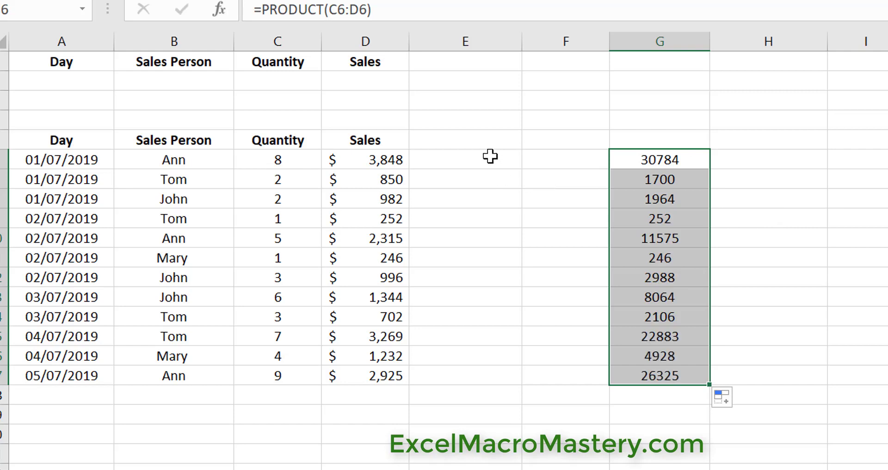
Enter =IF(PRODUCT(C6:D6)>20000,TRUE,FALSE) in cell E2 as a formula criterion and filter the sales data
left_click(466, 84)
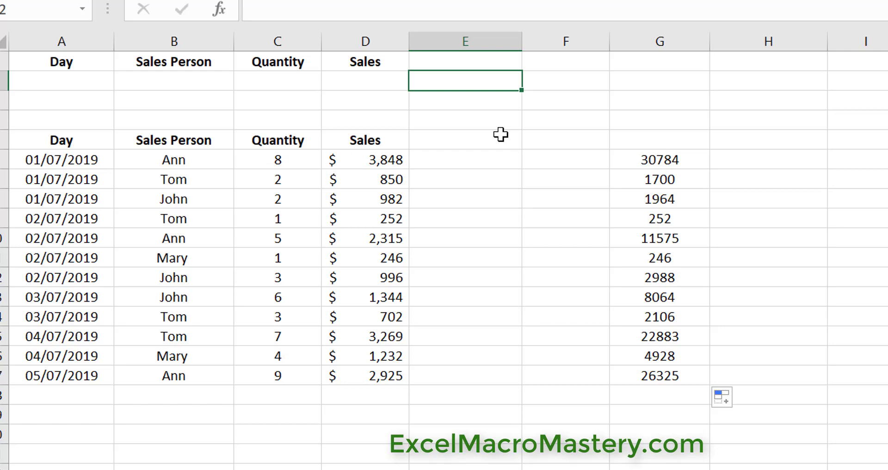
type("=if")
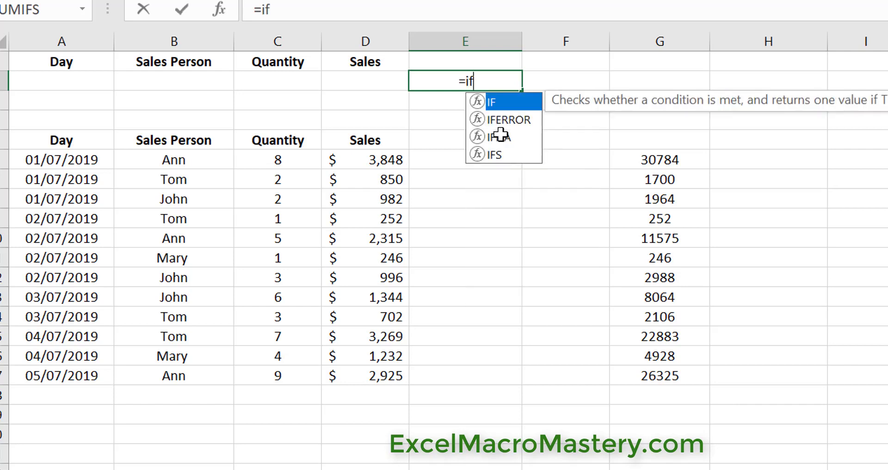
type("(")
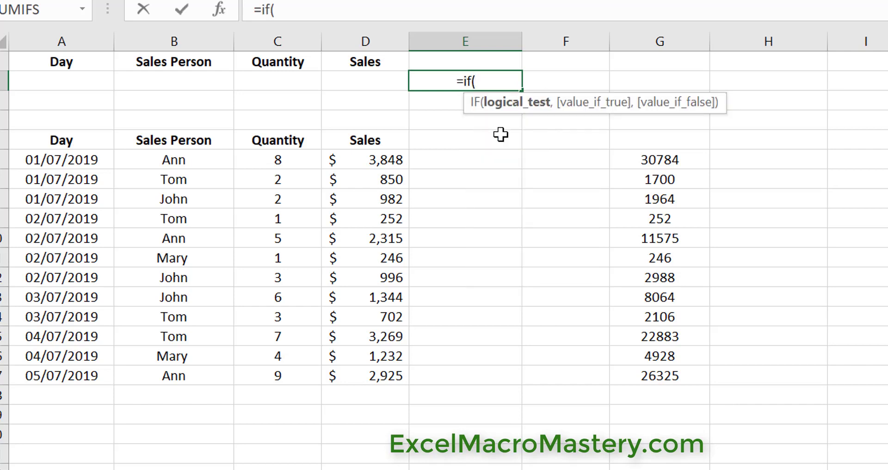
type("pro")
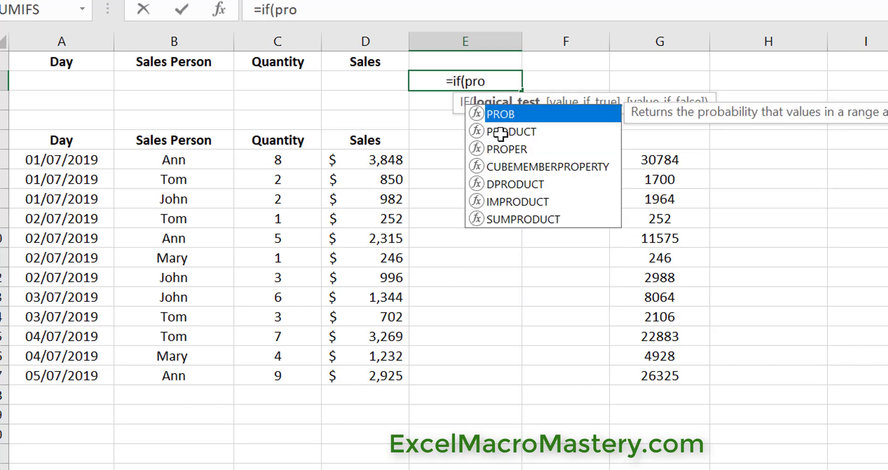
double_click(500, 135)
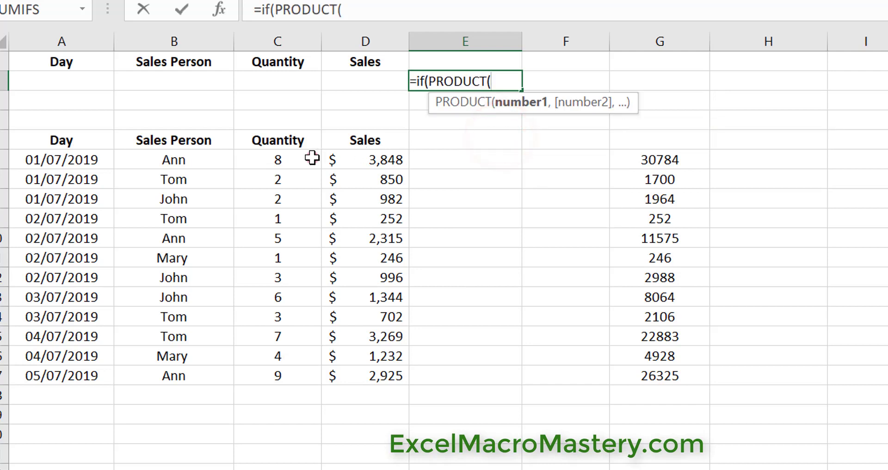
left_click_drag(313, 158, 366, 160)
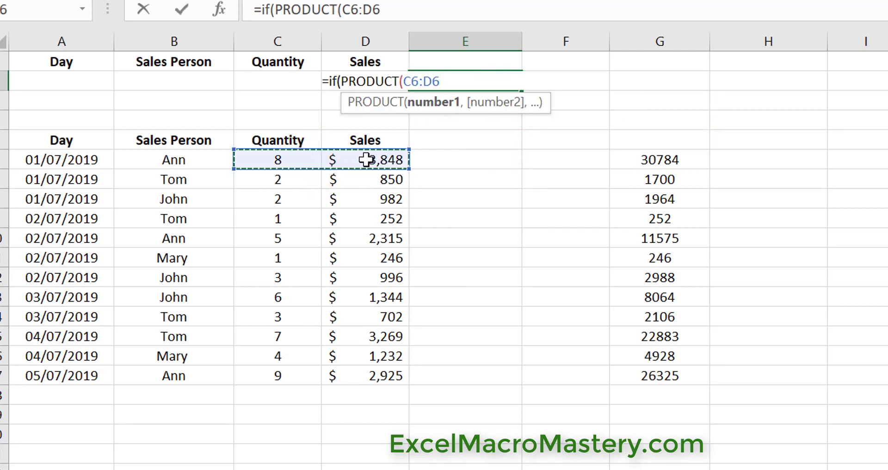
type(")")
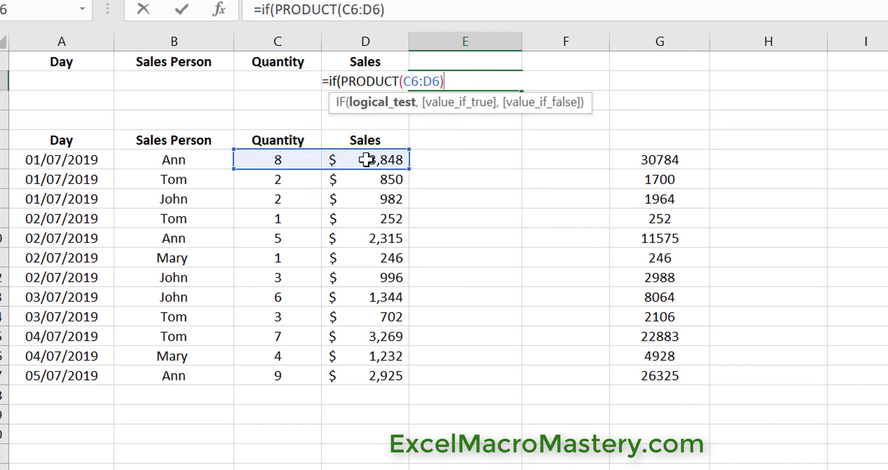
type(")>200")
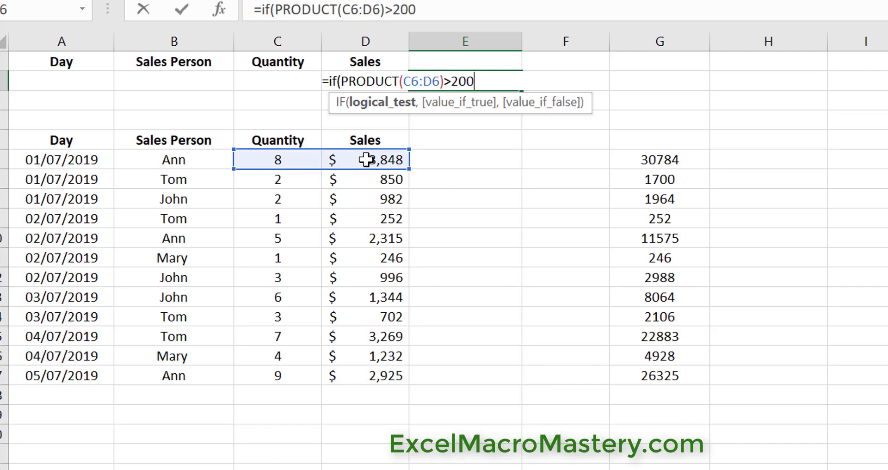
type("00,true,")
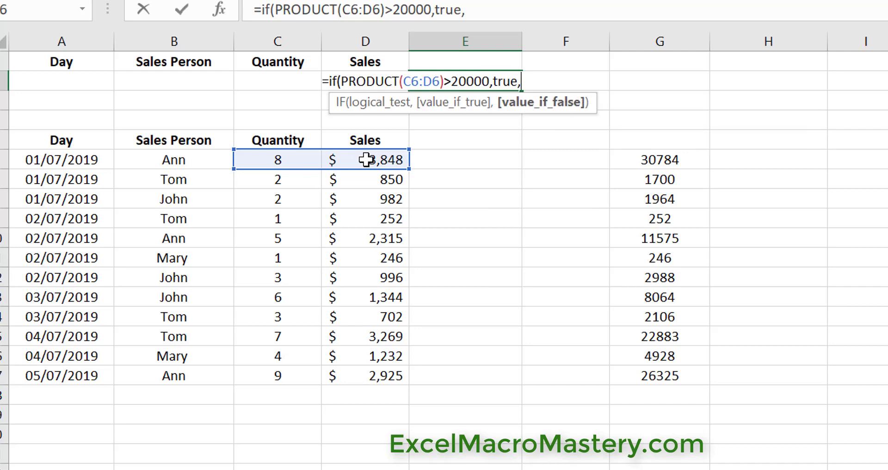
type("false)")
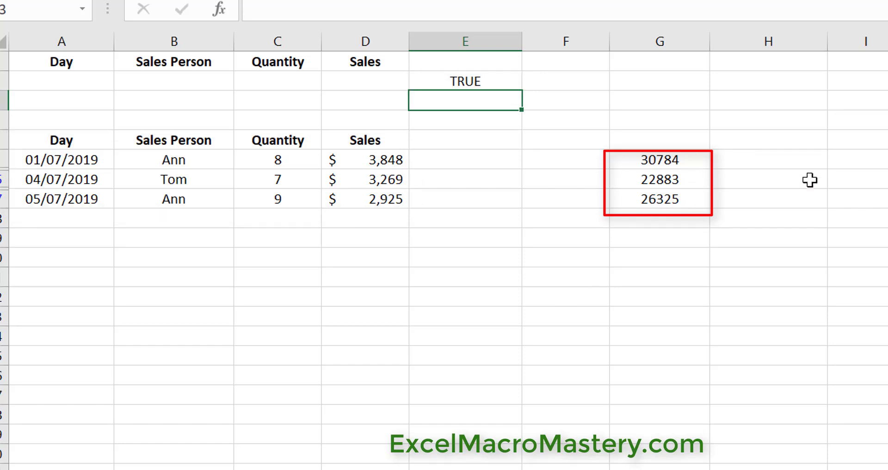
Change the test in the E2 formula criterion to <10000 and filter the sales data again
key("Up")
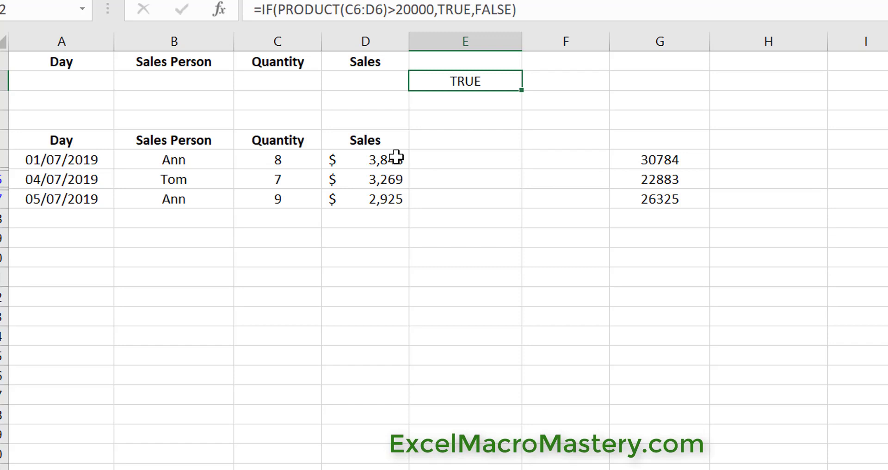
left_click(396, 10)
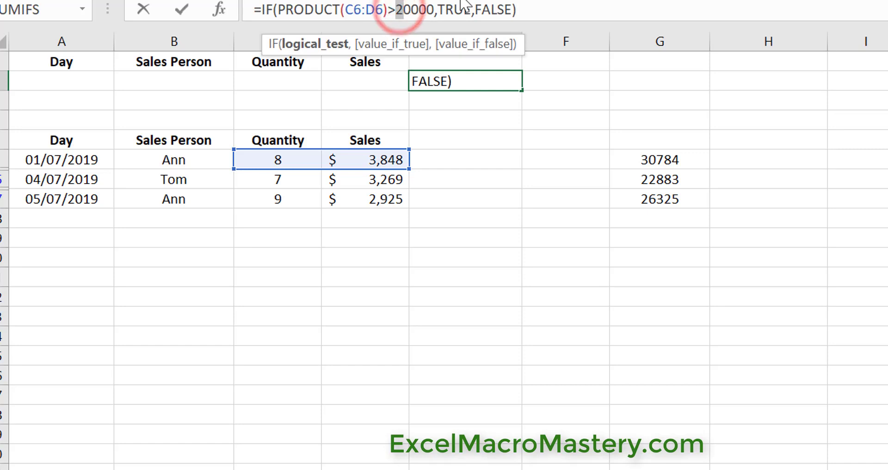
type("<")
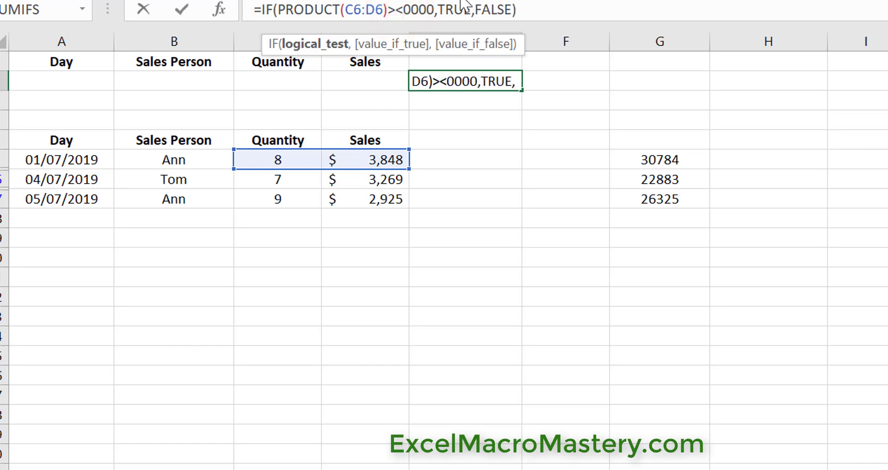
type("1")
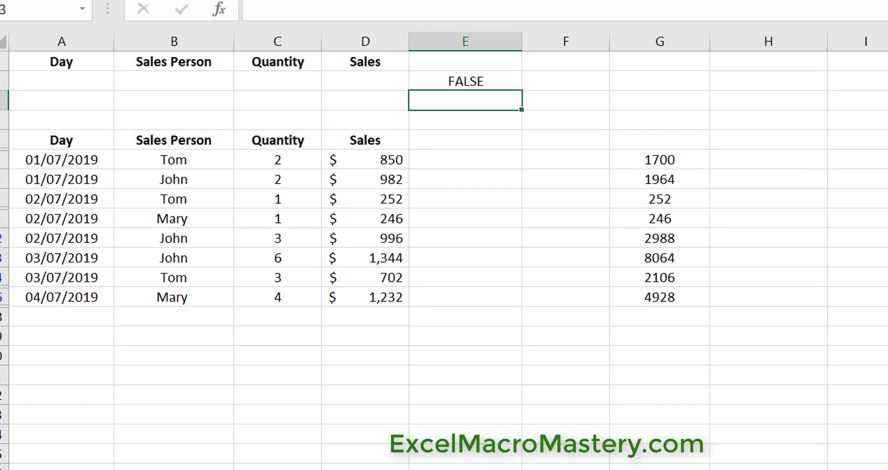
Enter the name of the sales person from cell B8 as an additional criterion in B2 and refilter
key("Up")
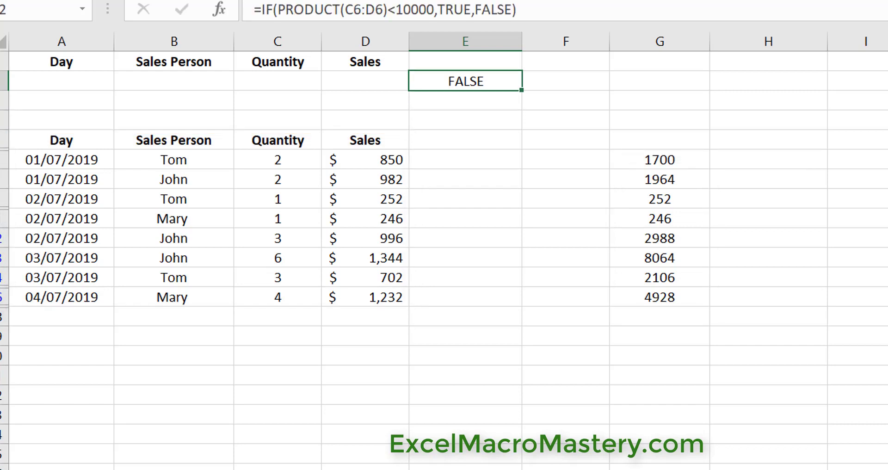
key("Left")
key("Left")
key("Left")
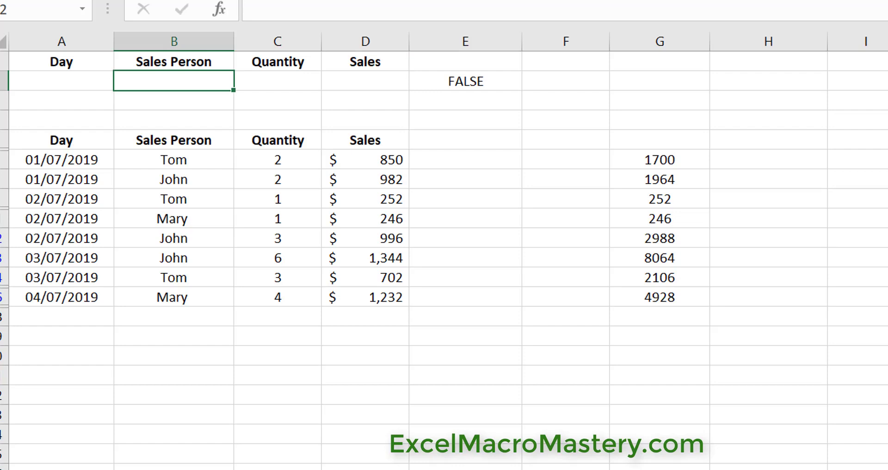
type("T")
key("BackSpace")
type("John")
key("Return")
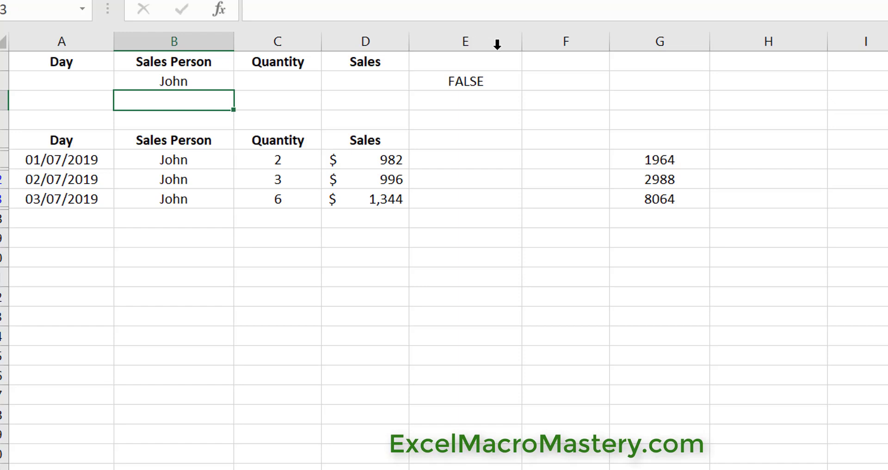
Delete the formula criterion from E2 and replace the Sales Person criterion in B2 with the wildcard T*
left_click(483, 80)
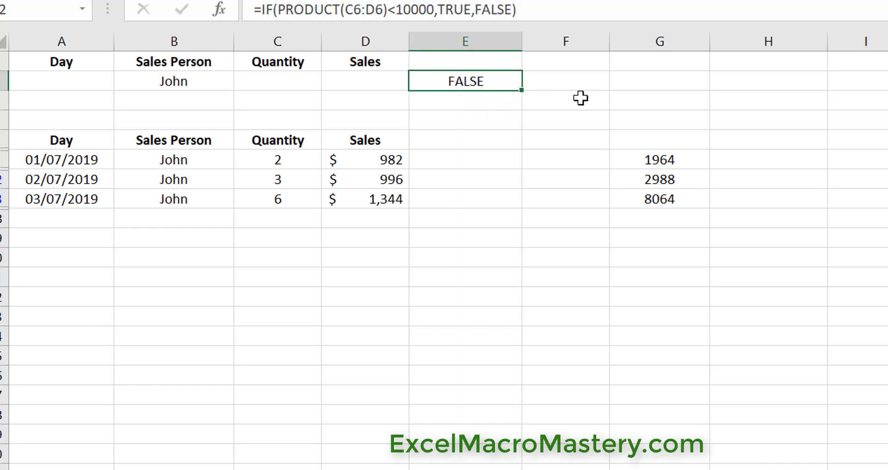
key("Delete")
key("Left")
key("Left")
key("Left")
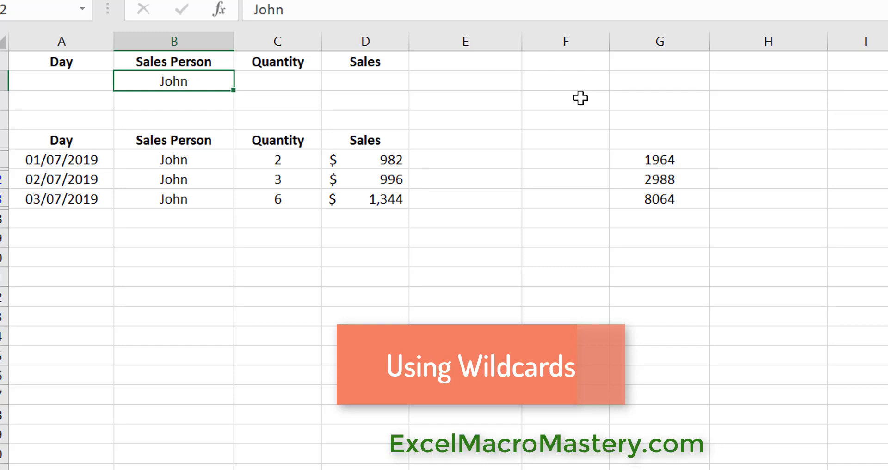
type("T*")
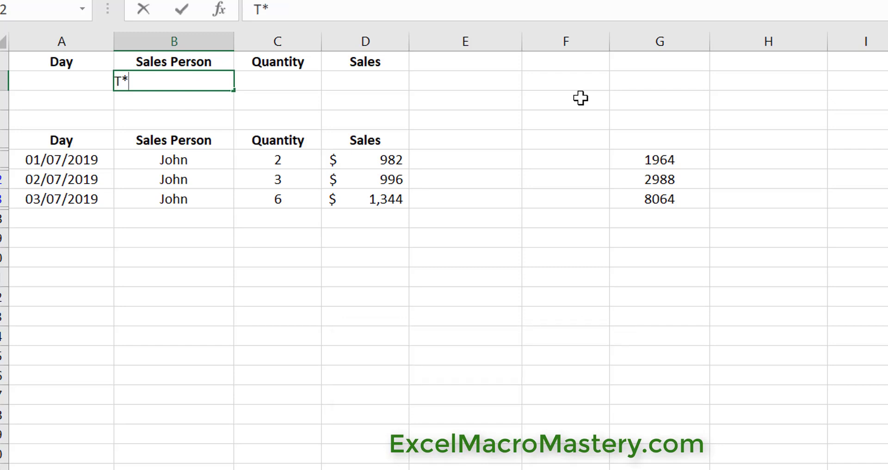
key("Return")
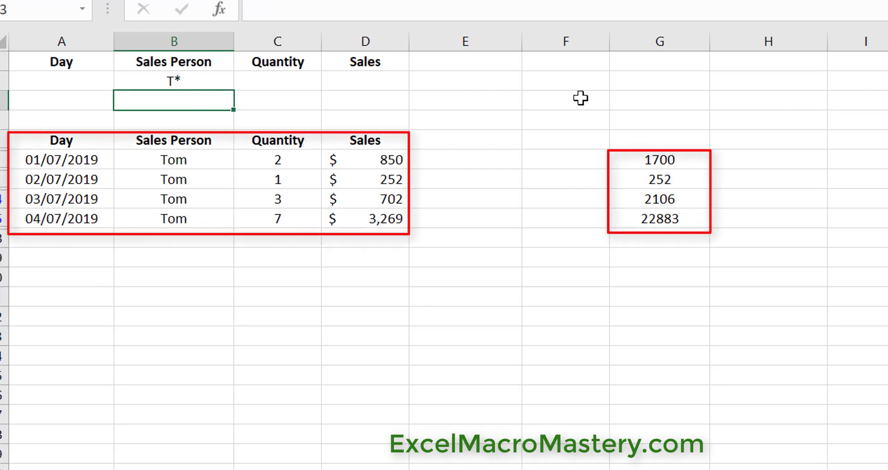
Change the sales person in cell B7 to a different three-letter name starting with T and ending in m
key("Down")
key("Down")
key("Down")
key("Down")
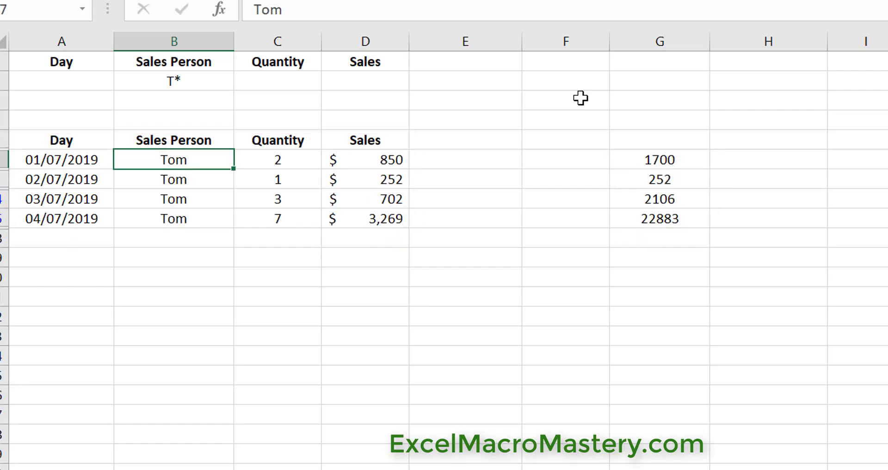
type("Tim")
key("Return")
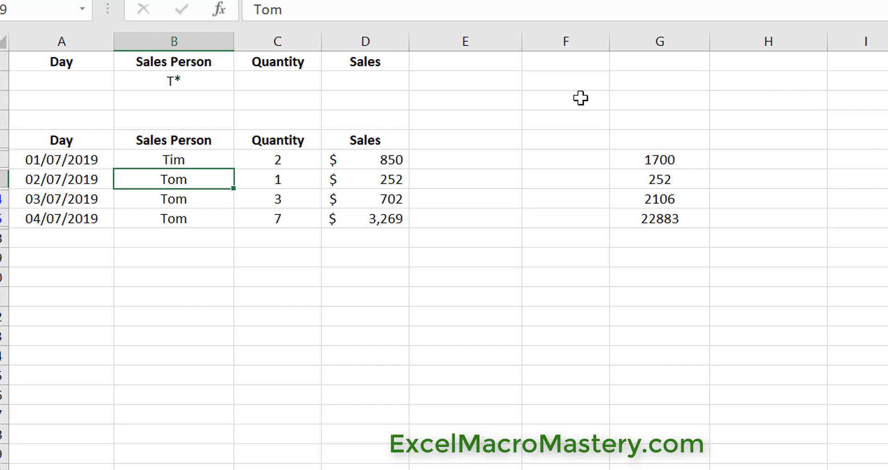
Clear the Sales Person criterion in B2 to show all rows, and filter again with T*
key("Up")
key("Up")
key("Up")
key("Up")
key("Up")
key("Up")
key("Delete")
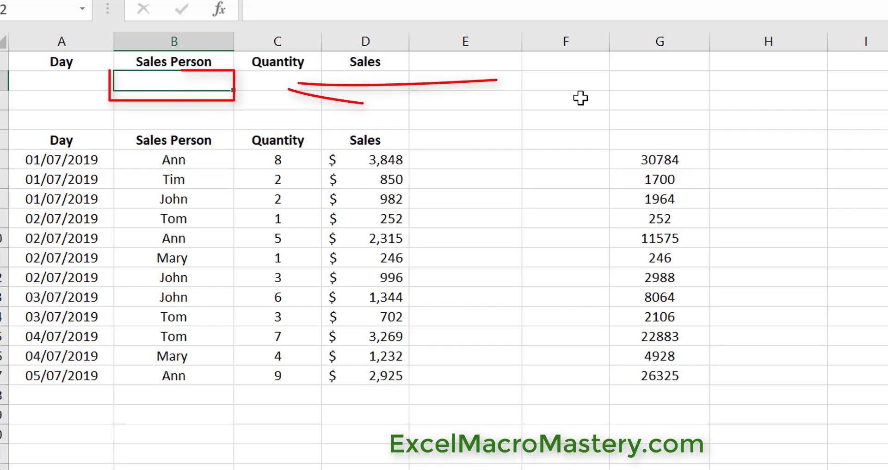
type("T*")
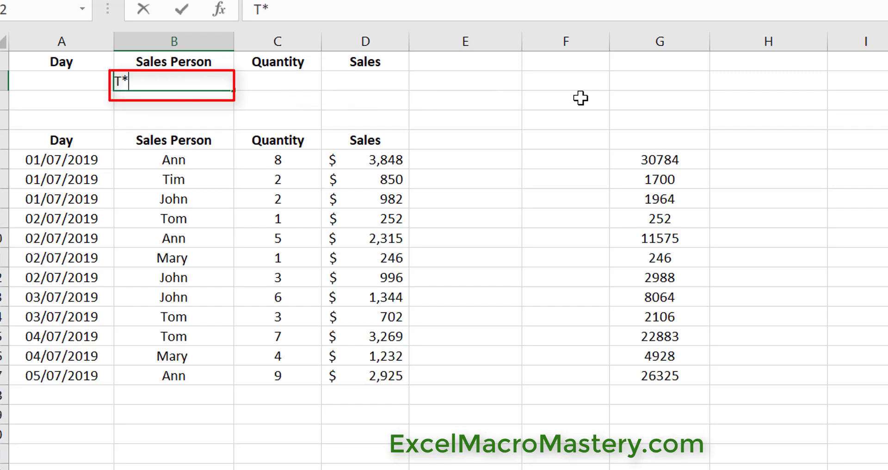
key("Return")
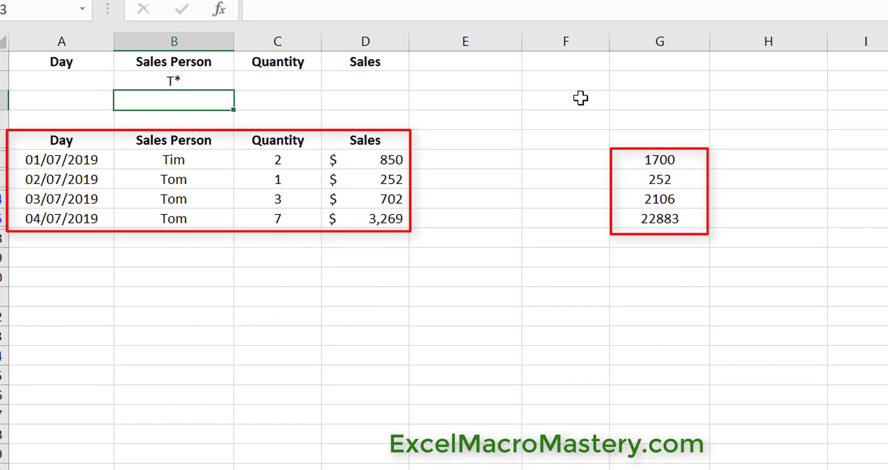
Set the Sales Person criterion in B2 to the single-character wildcard T?M
key("Up")
type("T")
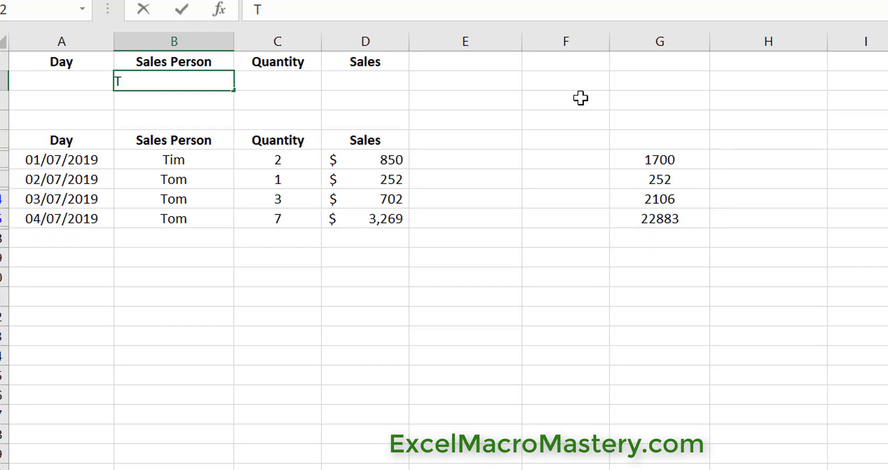
type("?M")
key("Return")
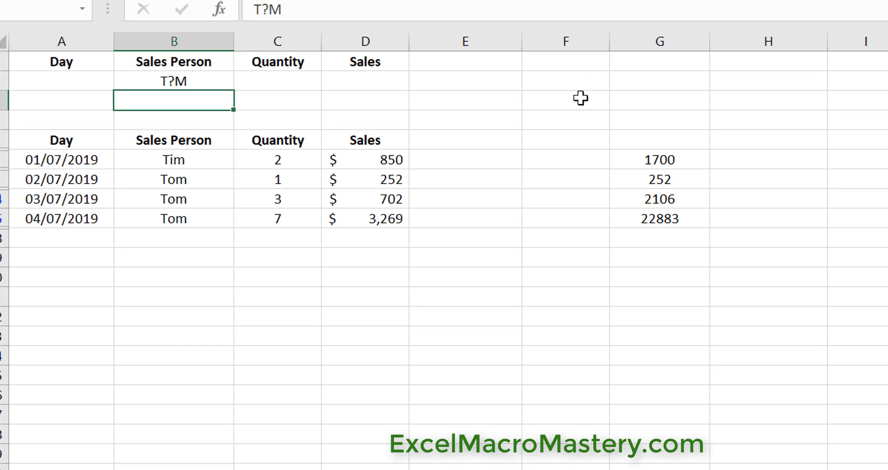
Remove the B2 criterion to restore the full list, and re-enter T?M to filter the data with it
key("Up")
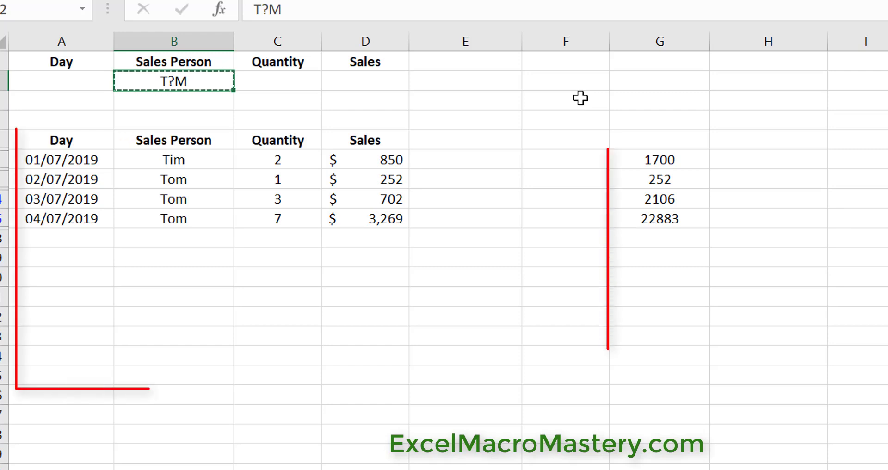
key("Delete")
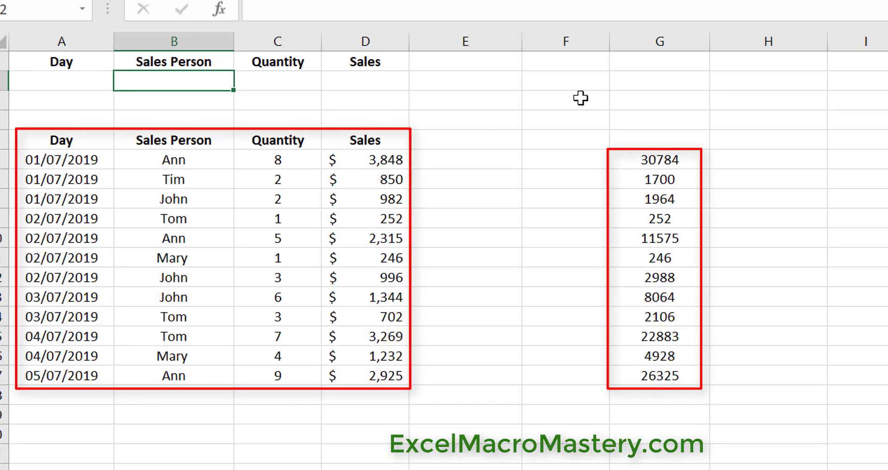
type("T?")
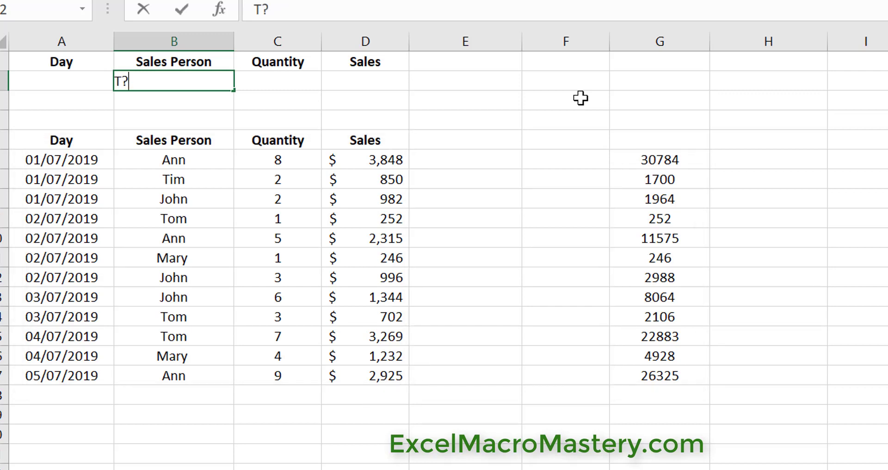
type("M")
key("Return")
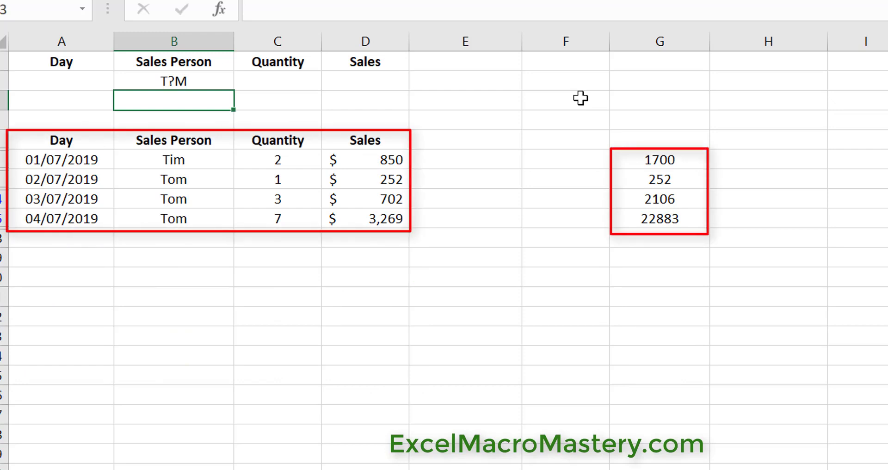